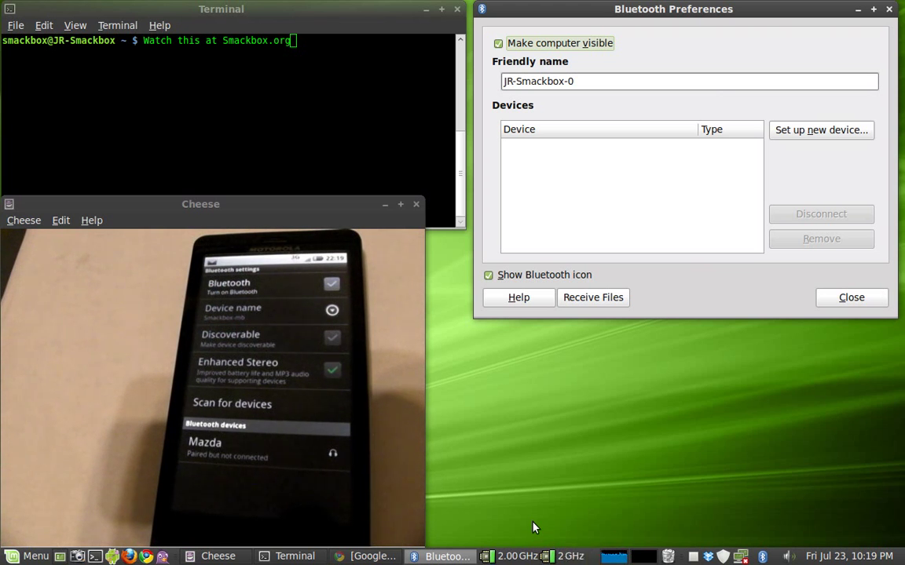
Check the network tray menu, then open Bluetooth Preferences from the Bluetooth tray icon.
right_click(742, 556)
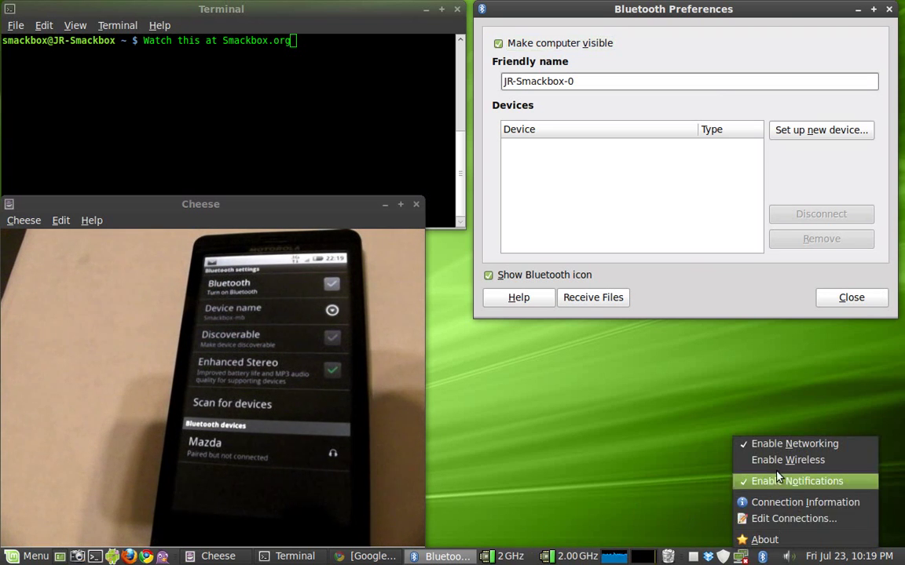
click(630, 474)
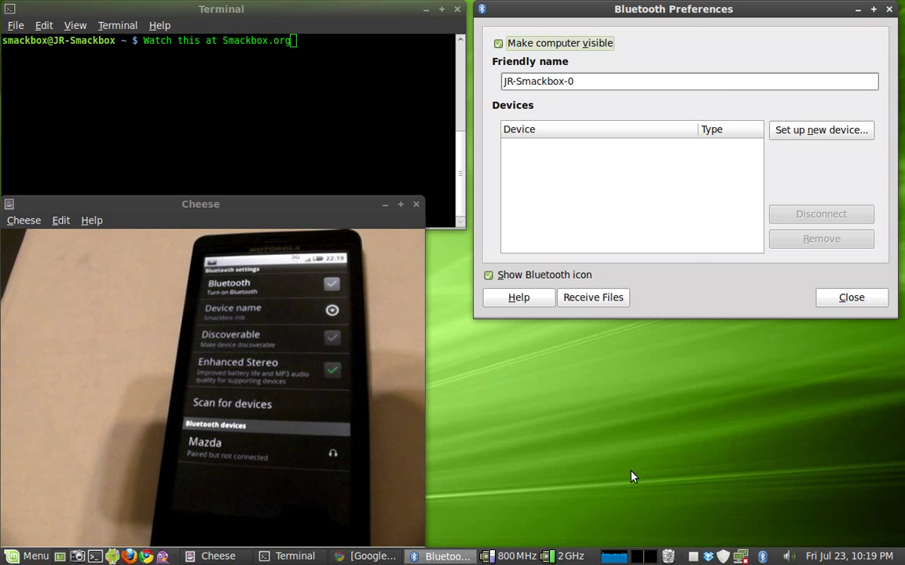
click(762, 556)
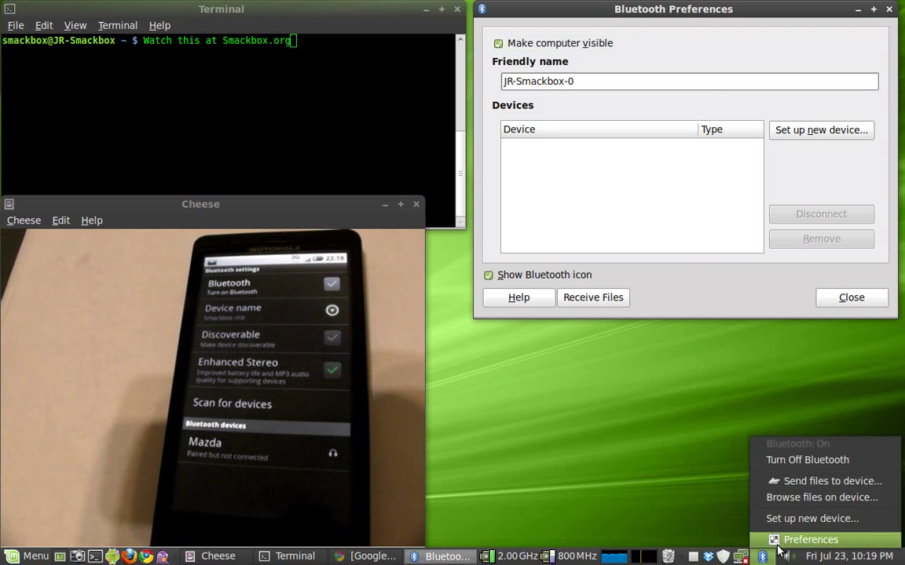
click(777, 544)
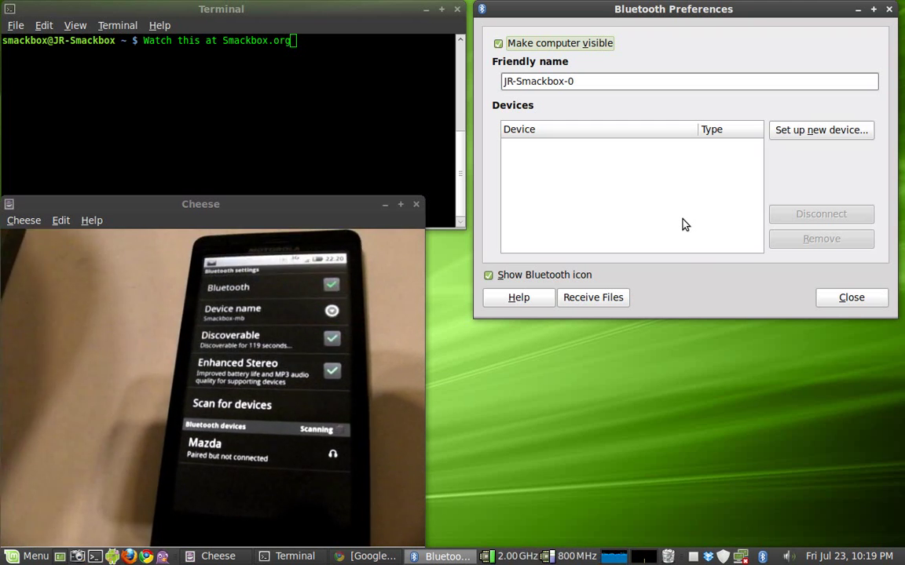
Pair the phone Smackbox-mb via New Device Setup and enable 'Access the Internet using your mobile phone'.
click(837, 139)
drag(464, 136, 687, 169)
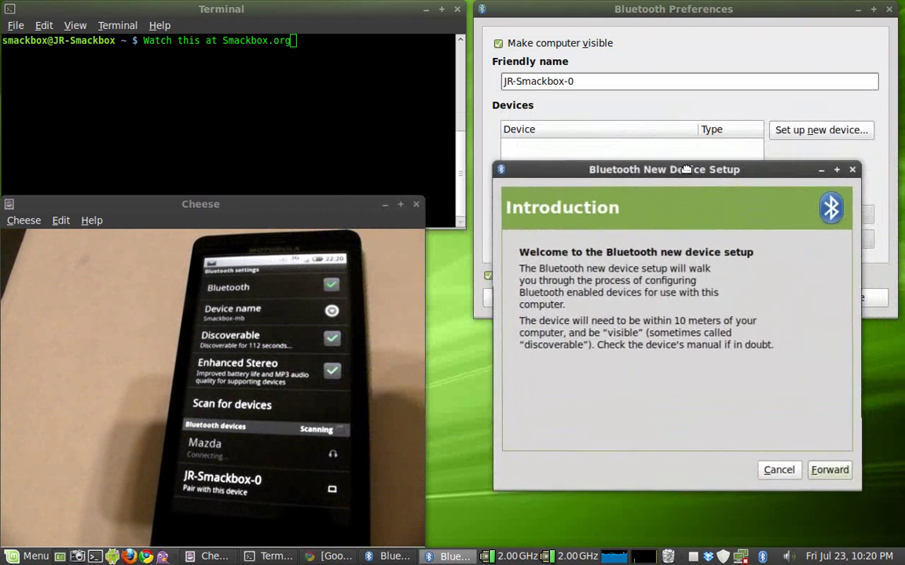
click(829, 470)
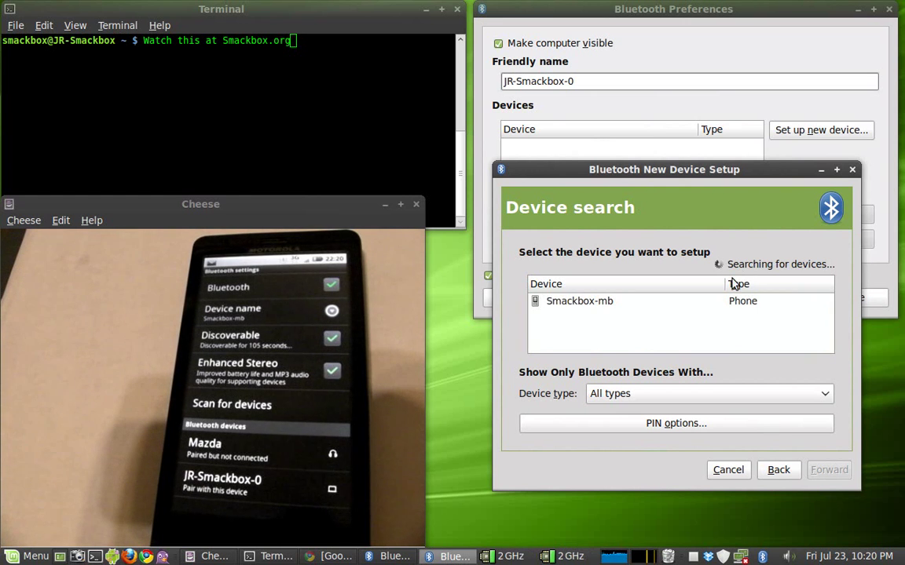
click(698, 303)
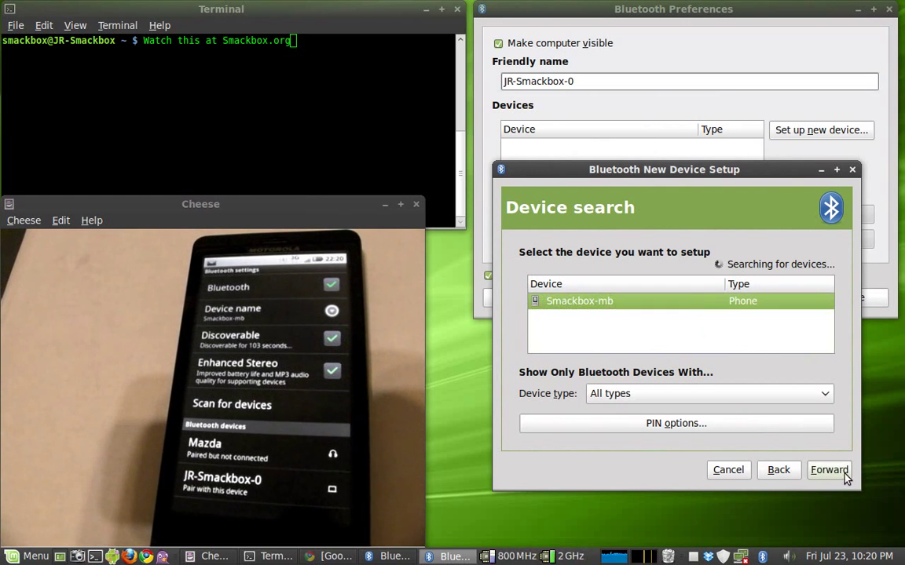
click(846, 476)
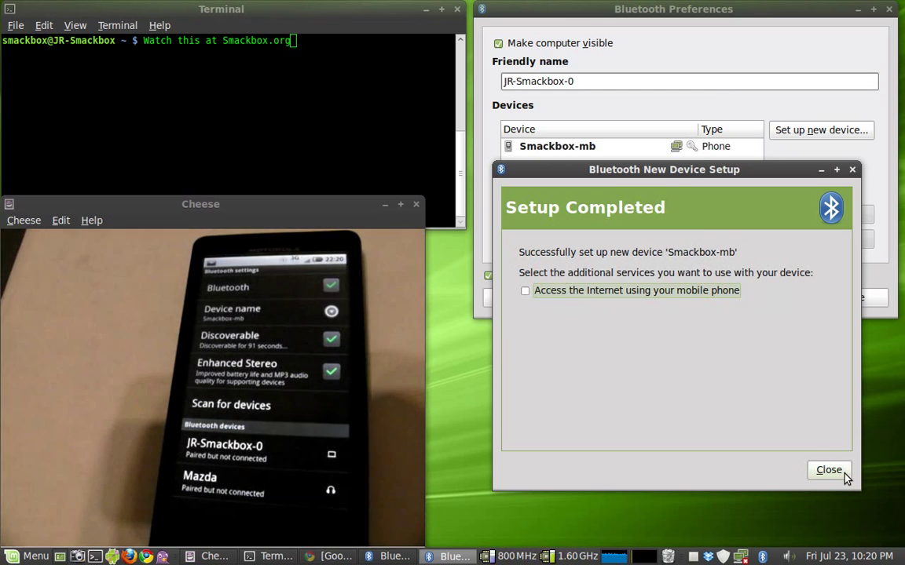
click(612, 293)
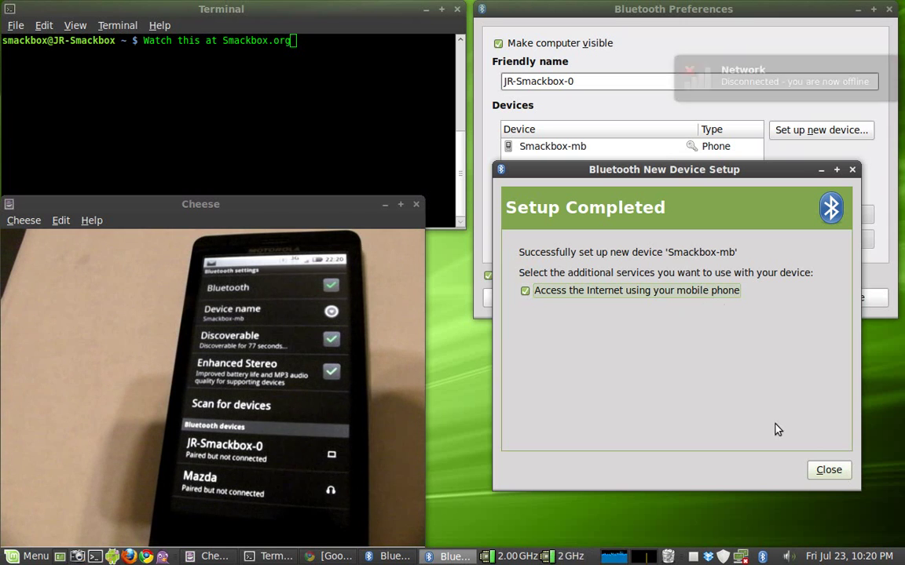
click(832, 471)
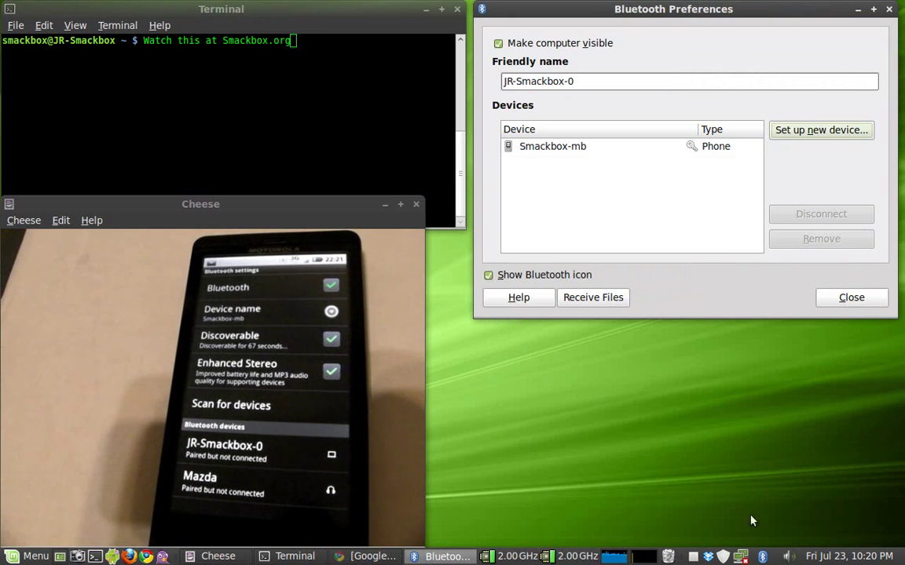
Connect to the Smackbox-mb PANU network from the network tray menu.
click(739, 556)
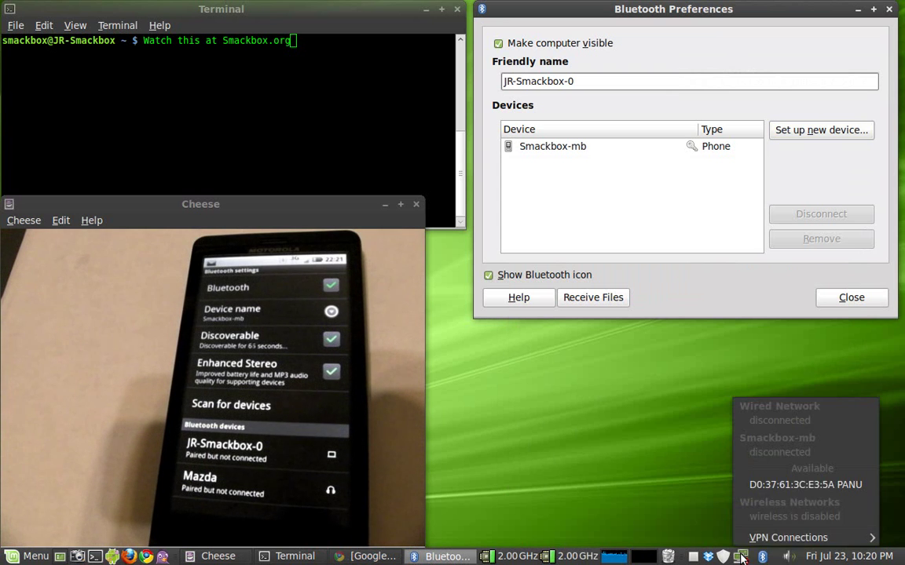
click(786, 487)
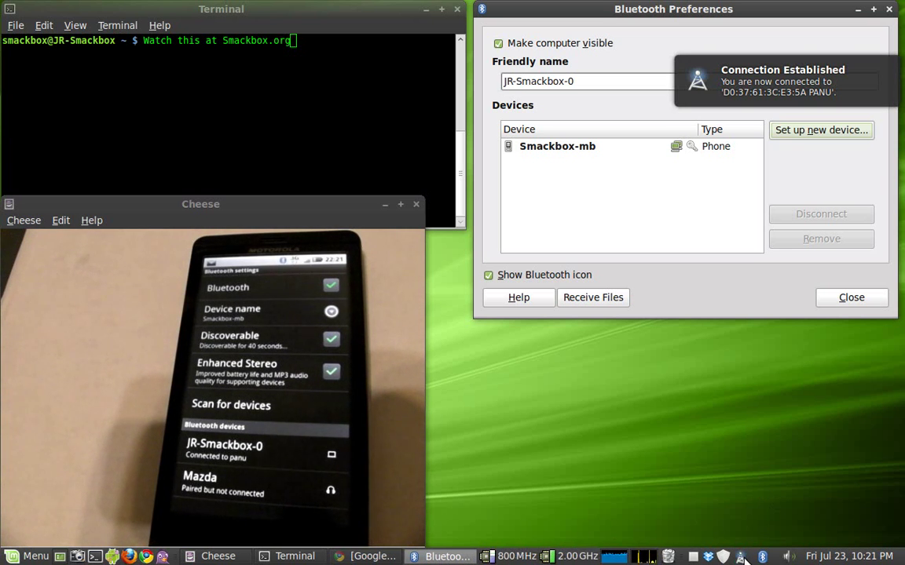
mouse_move(744, 559)
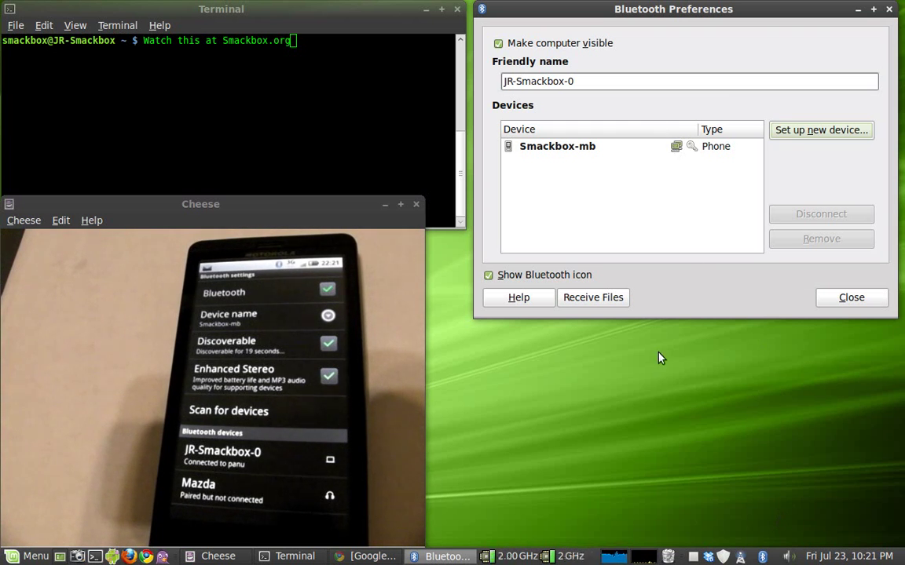
In Chrome, search Google for 'smackbox.org', open the SmackBox.org site, then return to Google's homepage.
click(369, 555)
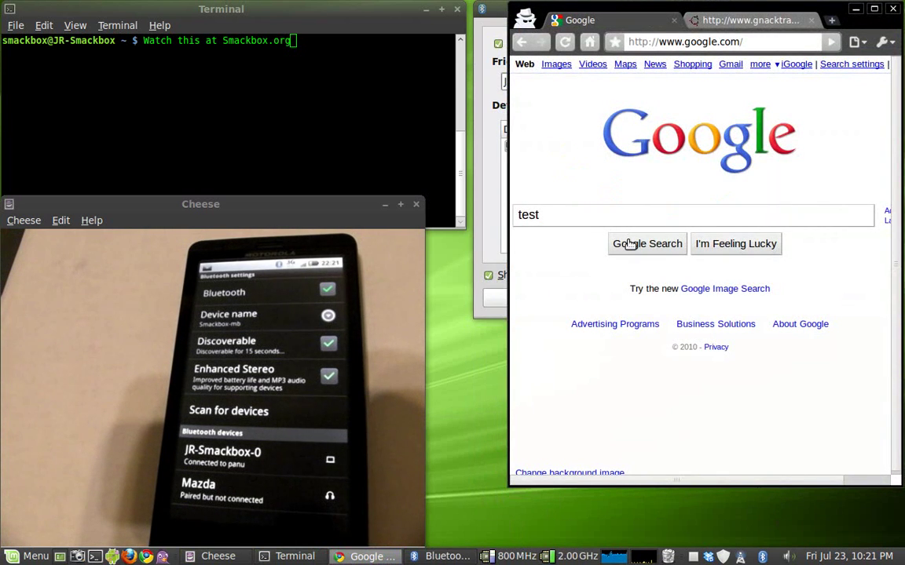
click(628, 244)
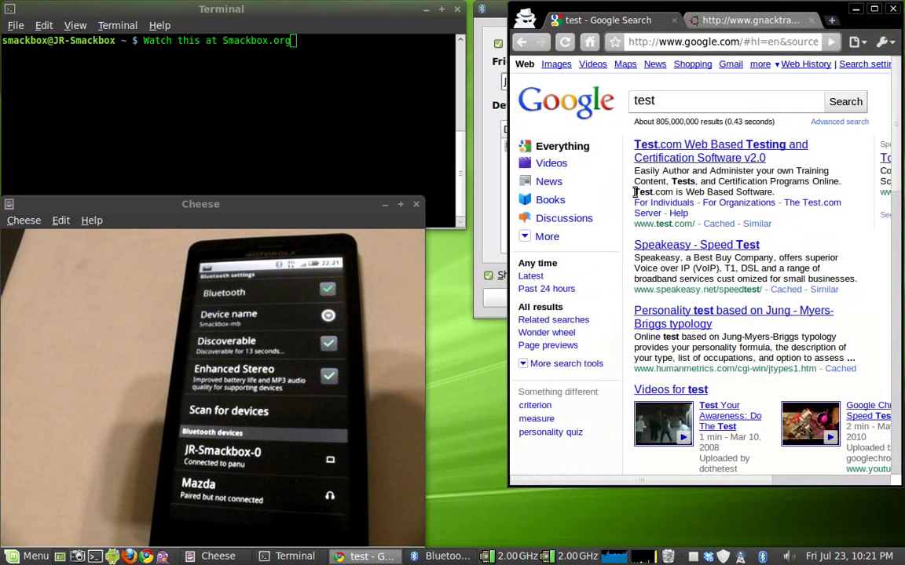
drag(683, 99, 585, 96)
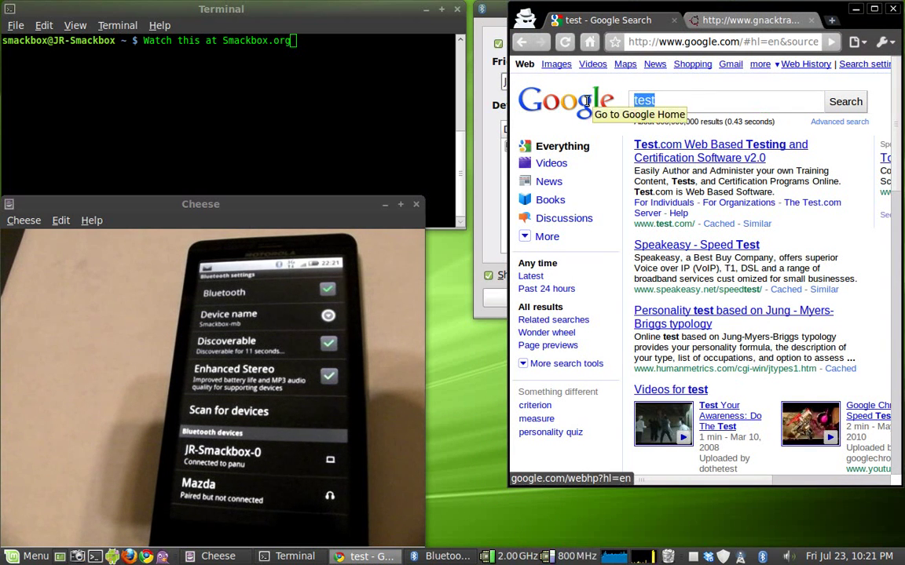
text(smack)
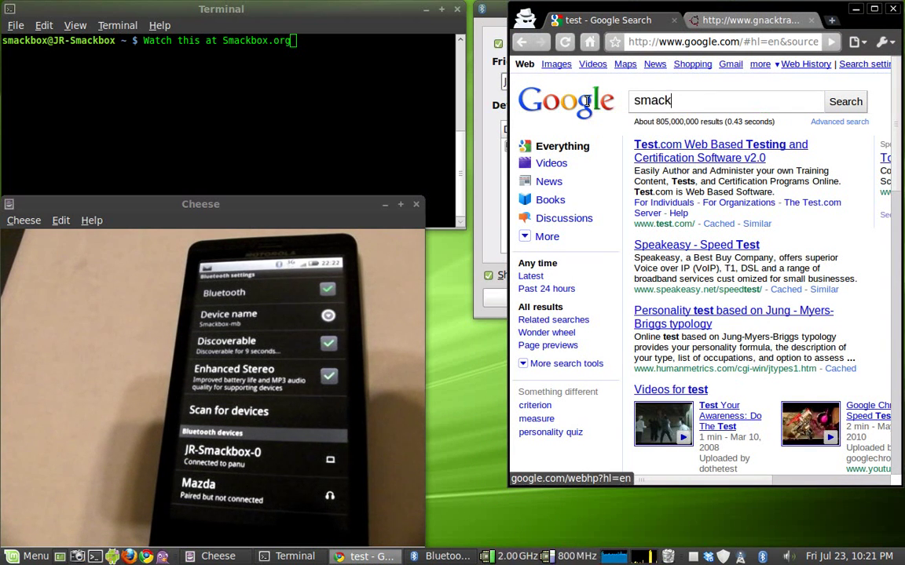
text(box.org)
key(Return)
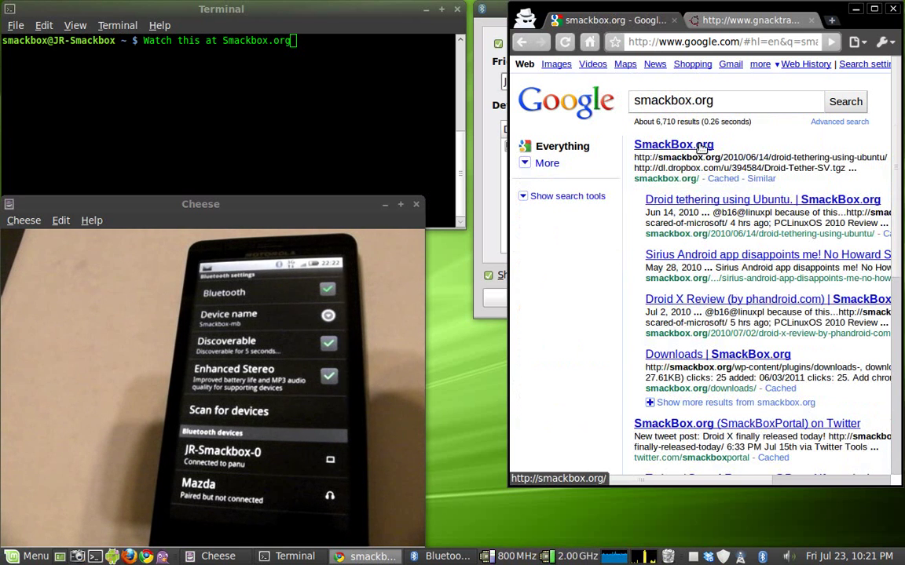
click(701, 146)
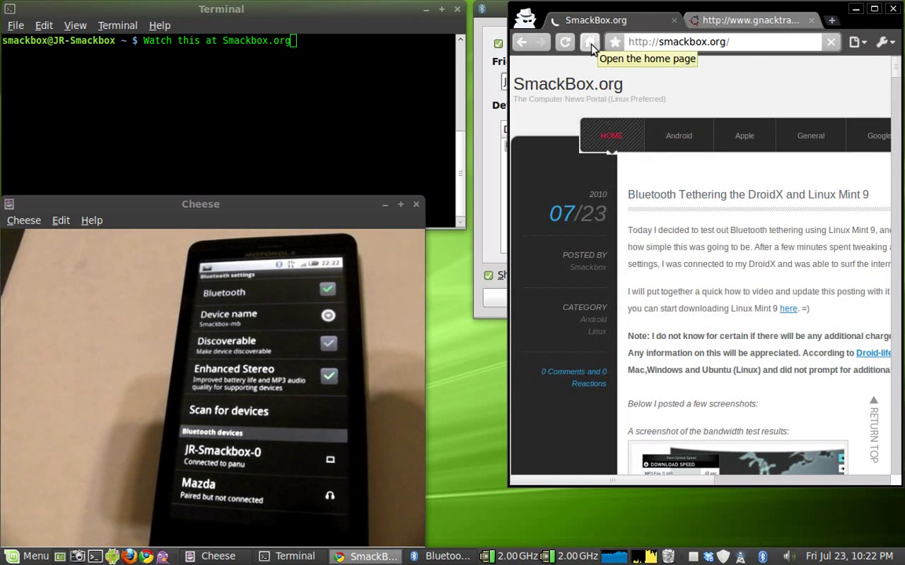
click(591, 44)
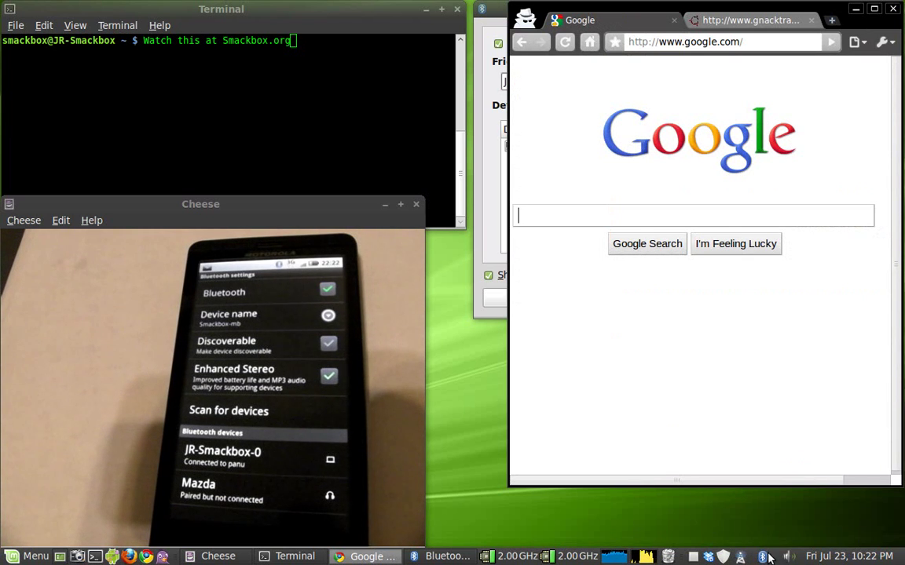
Search Google for 'bandwidth test', open the sponsored SolarWinds result, then go back to the results.
right_click(739, 558)
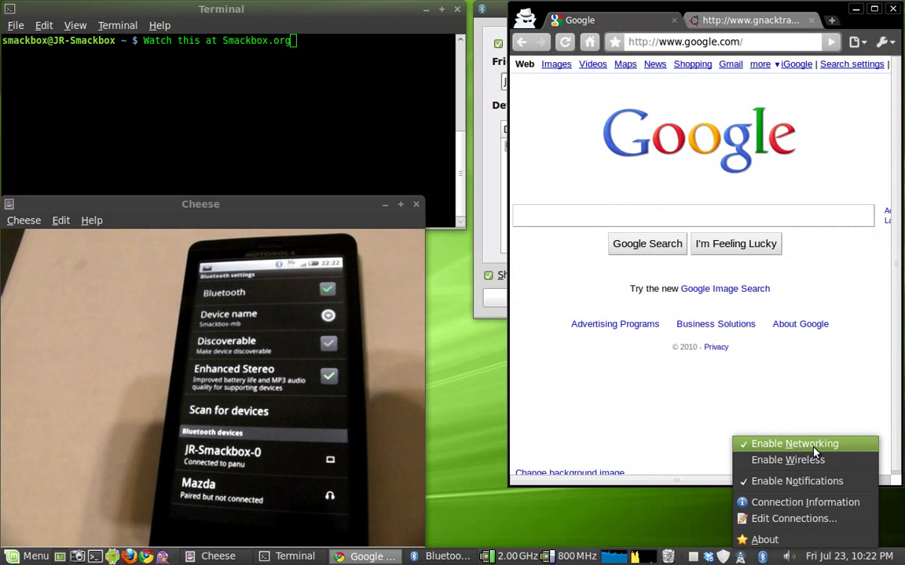
click(640, 460)
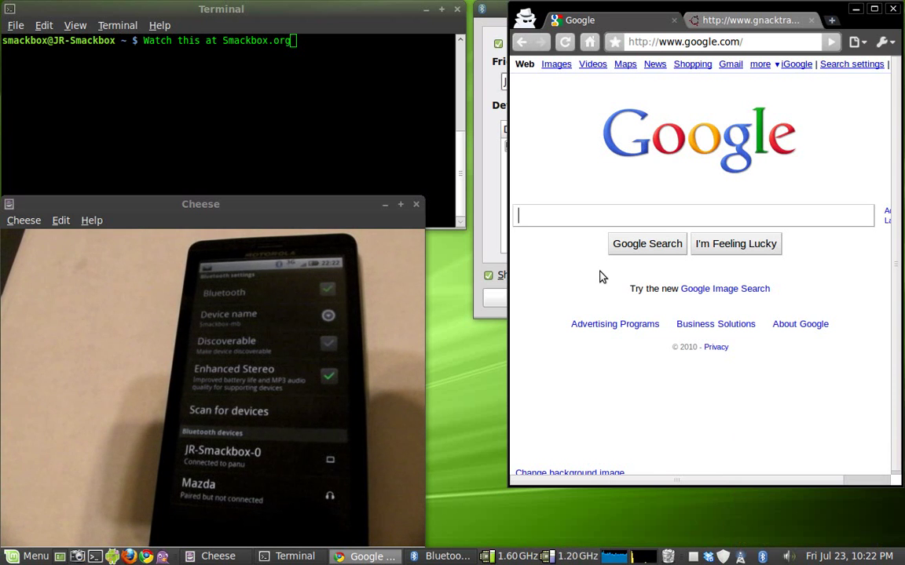
text(band)
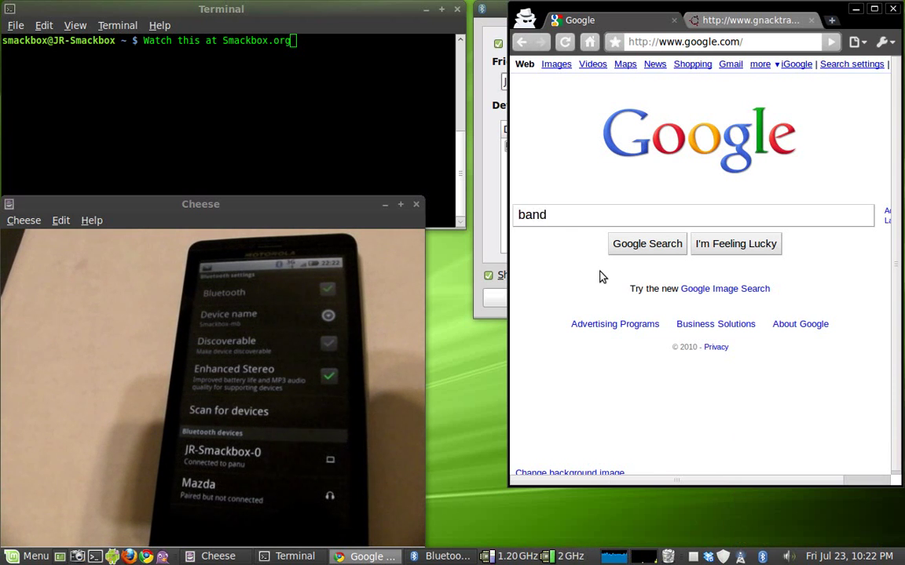
text(wid)
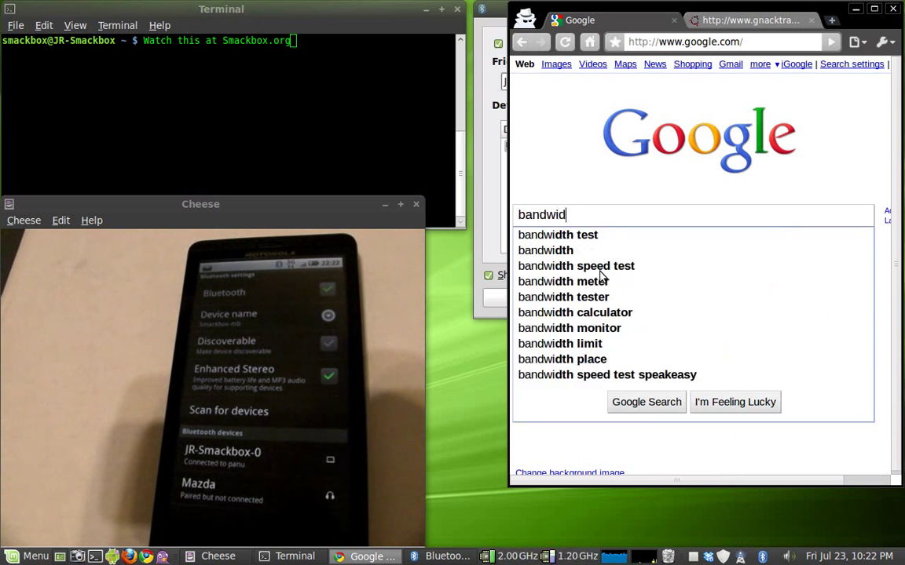
text(th test)
key(Return)
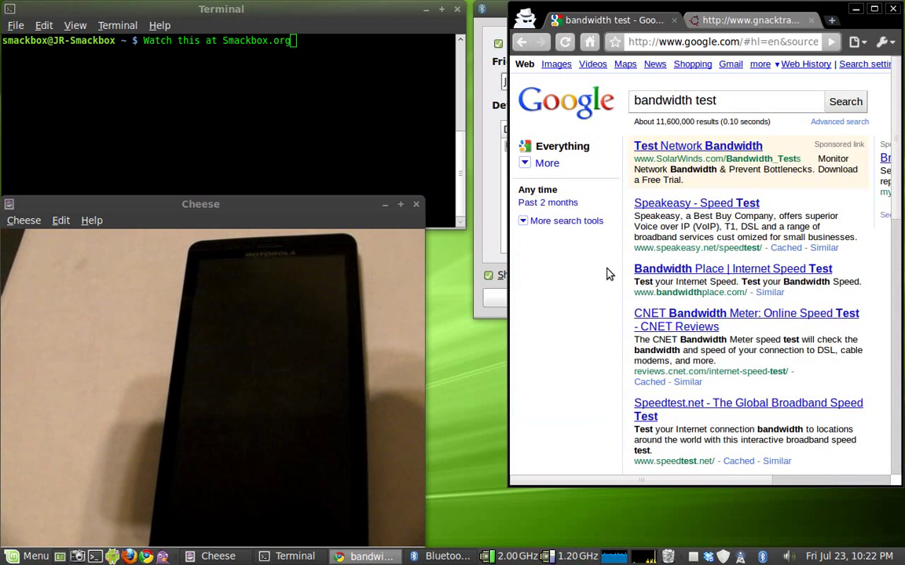
click(711, 146)
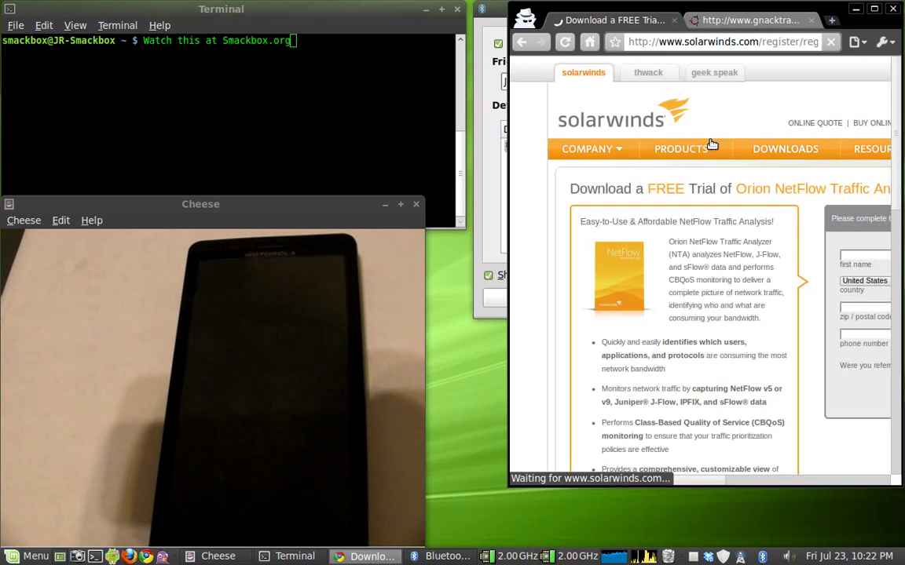
click(520, 42)
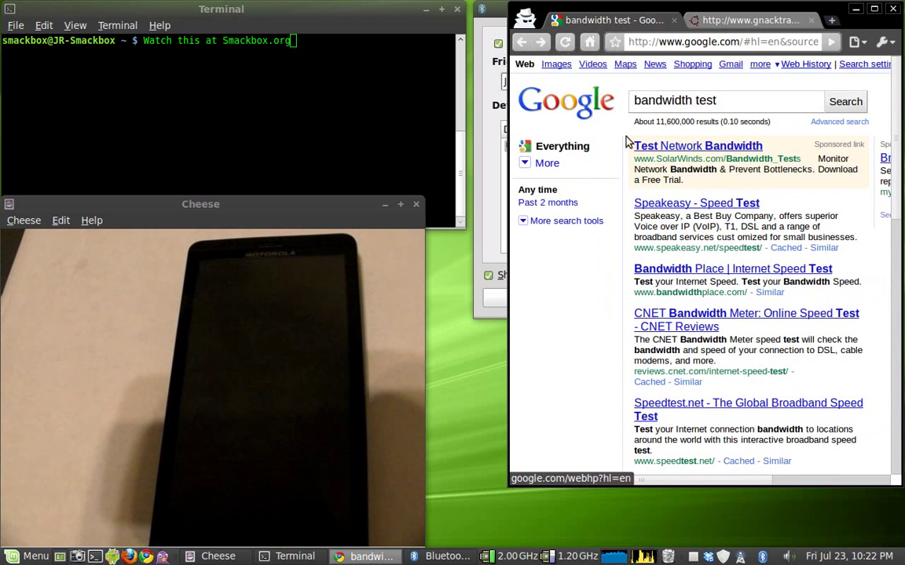
Open the Speakeasy Speed Test result and start a test against ATLANTA, GA.
click(690, 204)
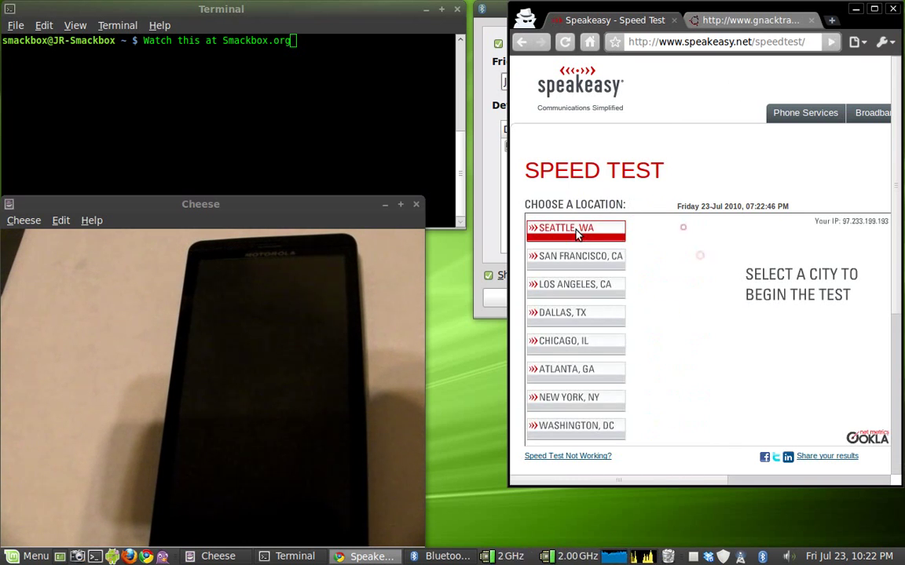
click(575, 371)
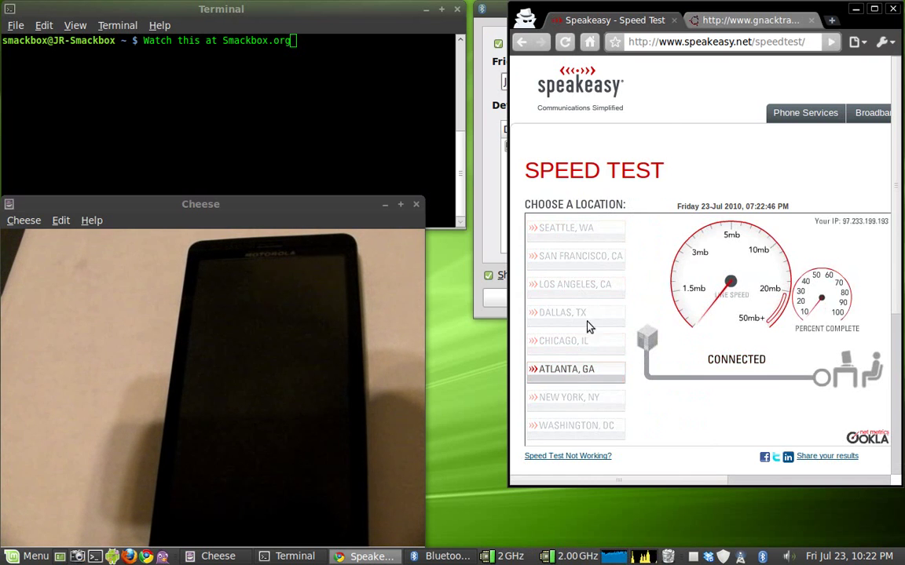